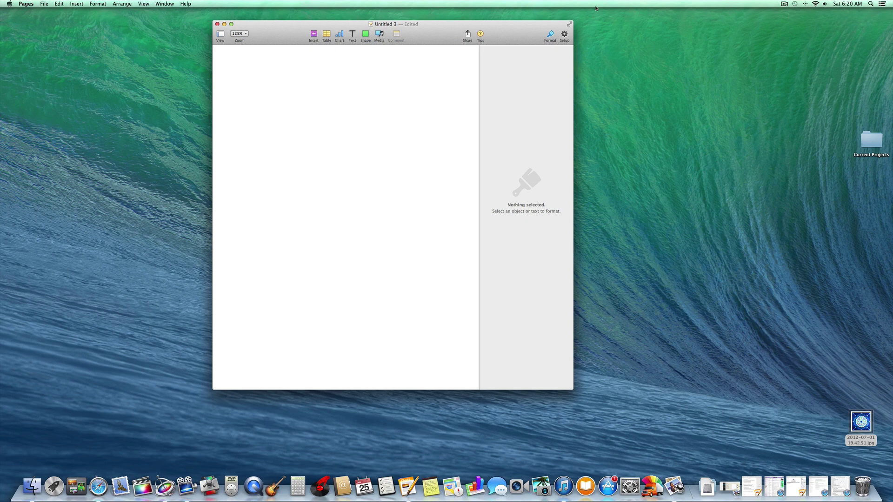
Insert a text box and stretch it to about 7.83 by 10.51 in, filling the page.
click(351, 40)
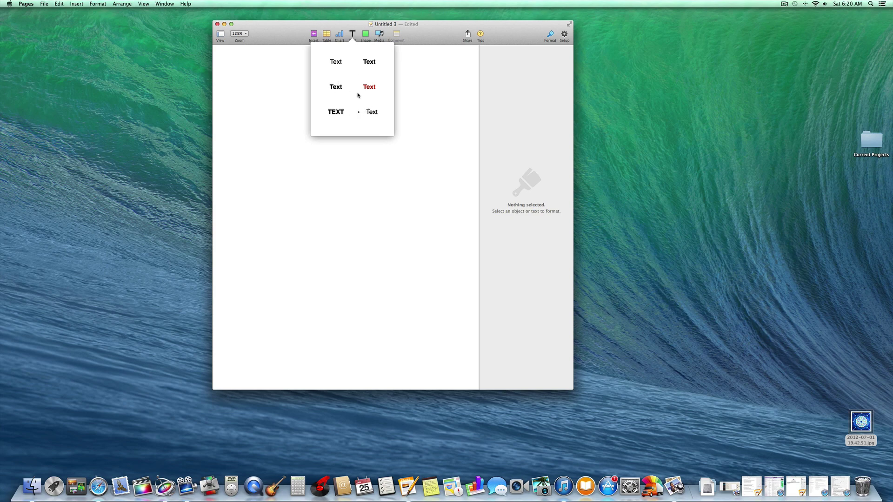
click(371, 111)
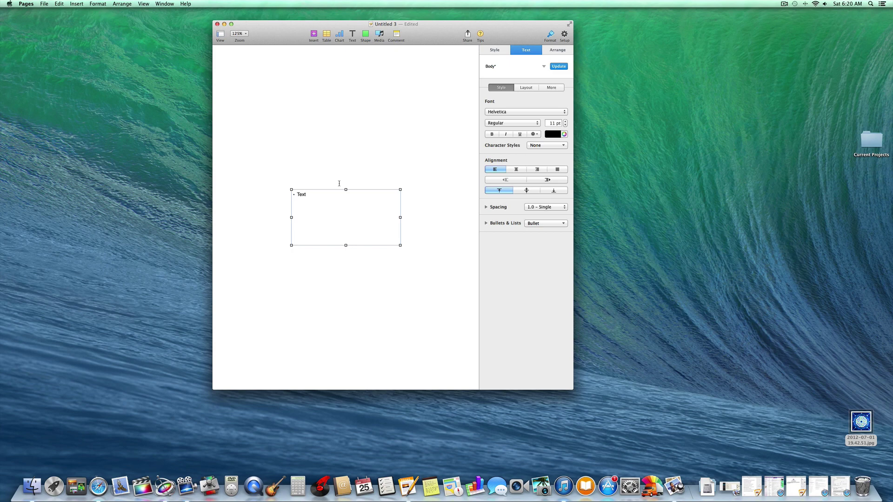
drag(345, 188, 340, 49)
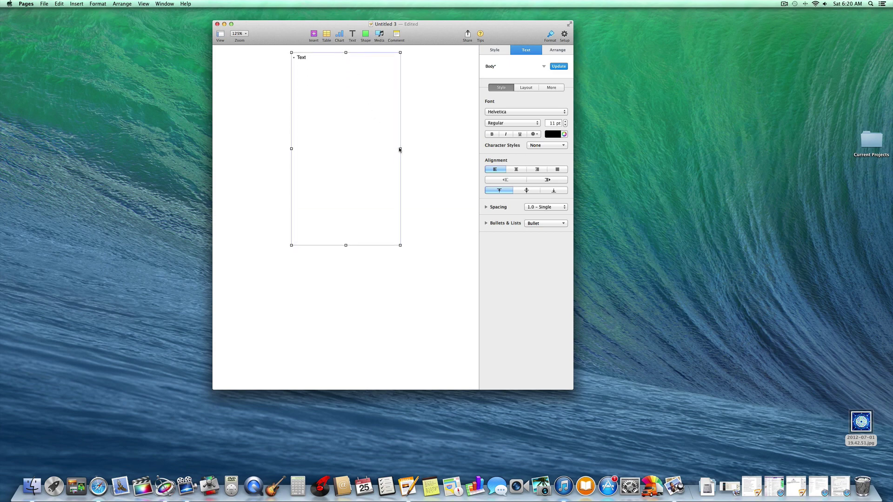
drag(401, 148, 468, 147)
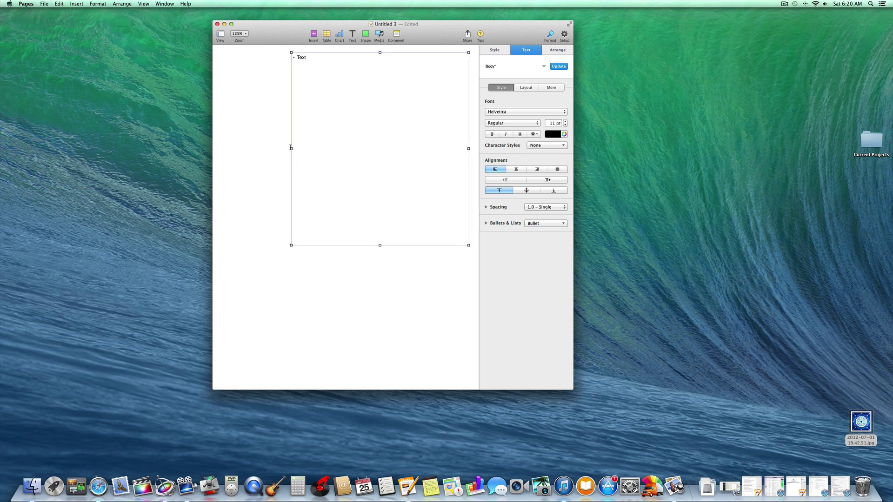
drag(291, 148, 223, 148)
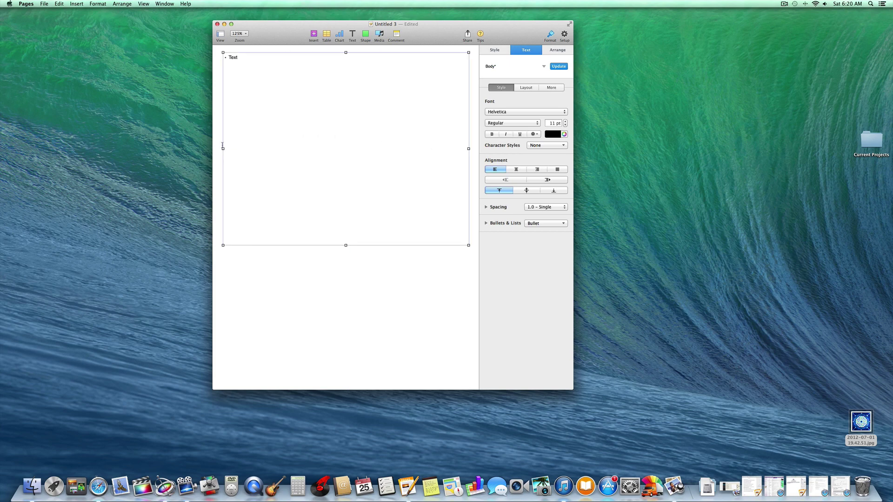
drag(345, 245, 345, 381)
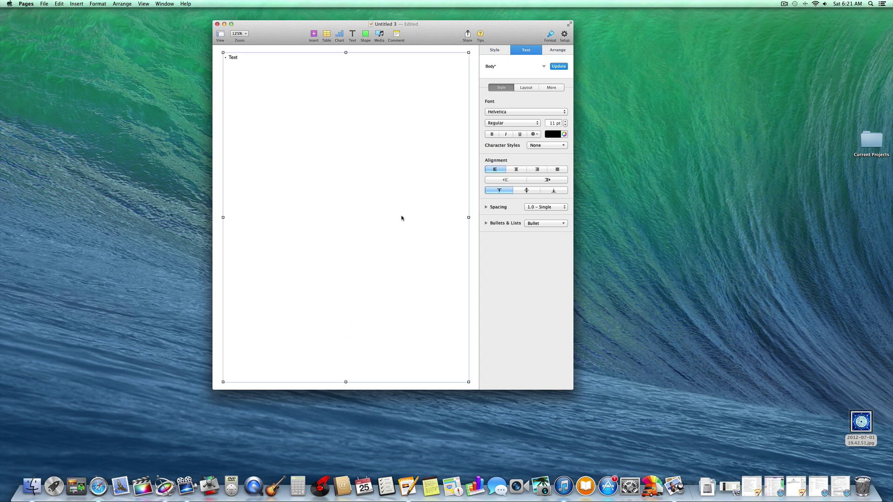
Give the text box a solid line border and adjust its thickness.
click(493, 52)
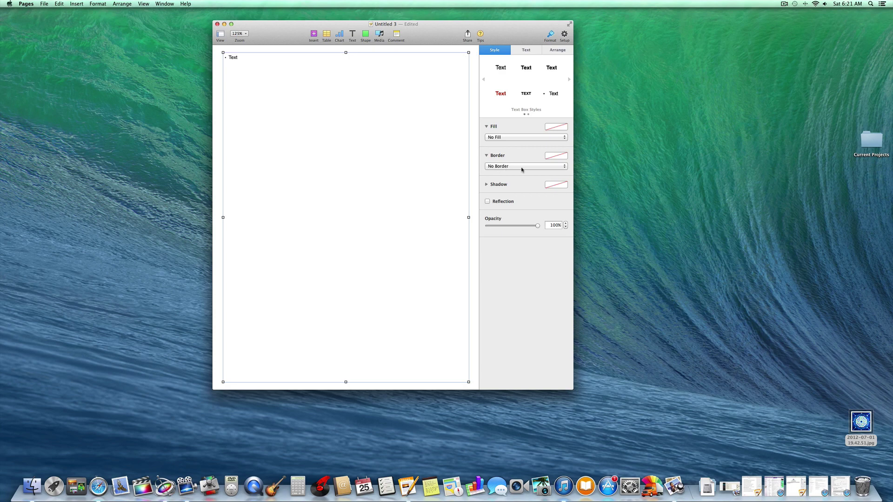
click(564, 167)
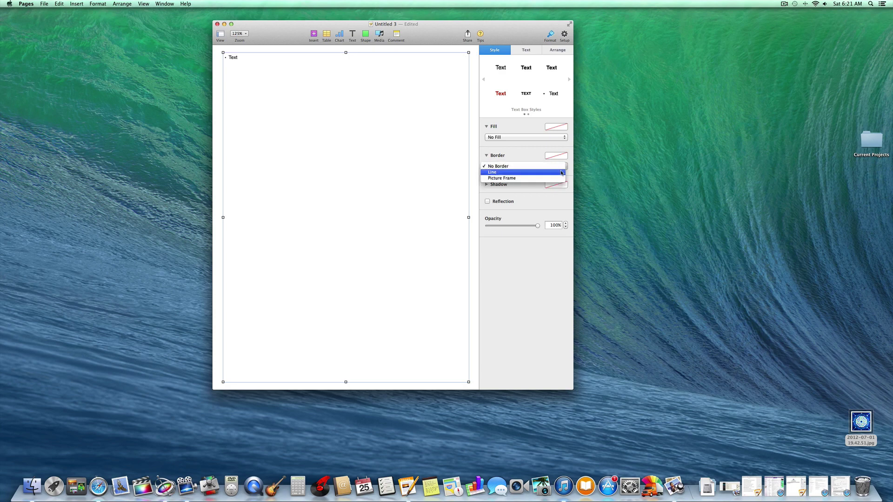
click(561, 172)
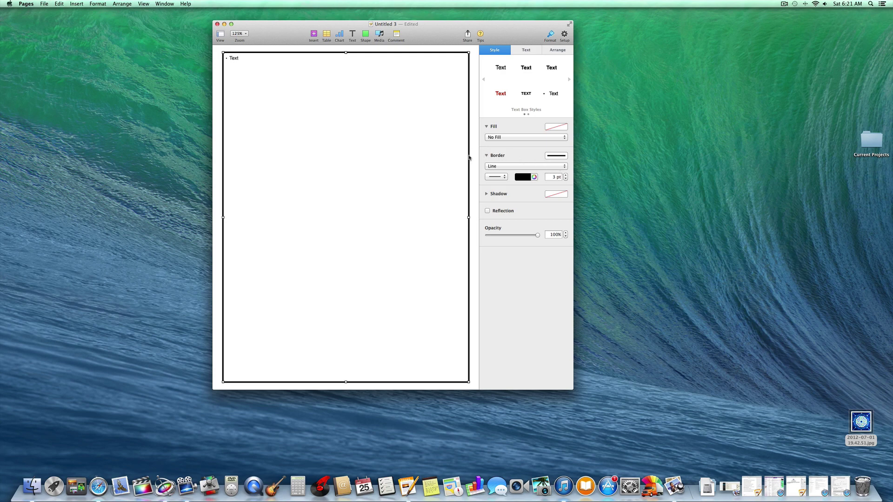
click(565, 179)
click(566, 179)
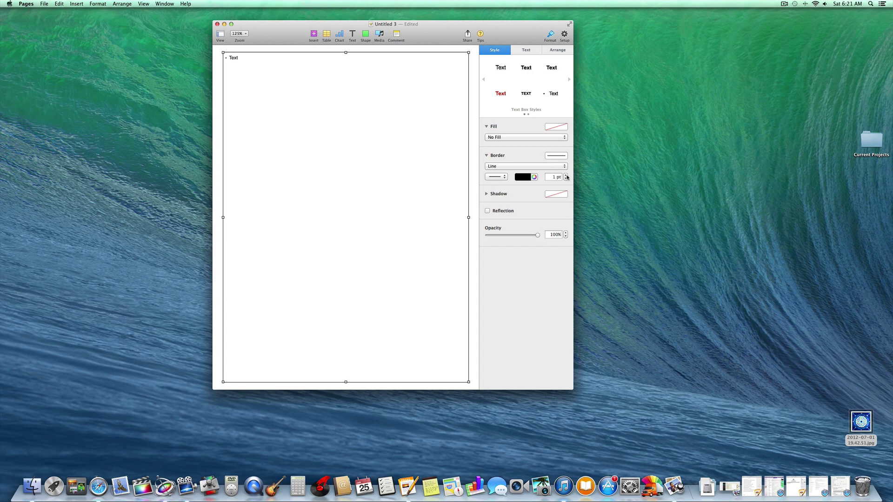
click(566, 175)
click(566, 175)
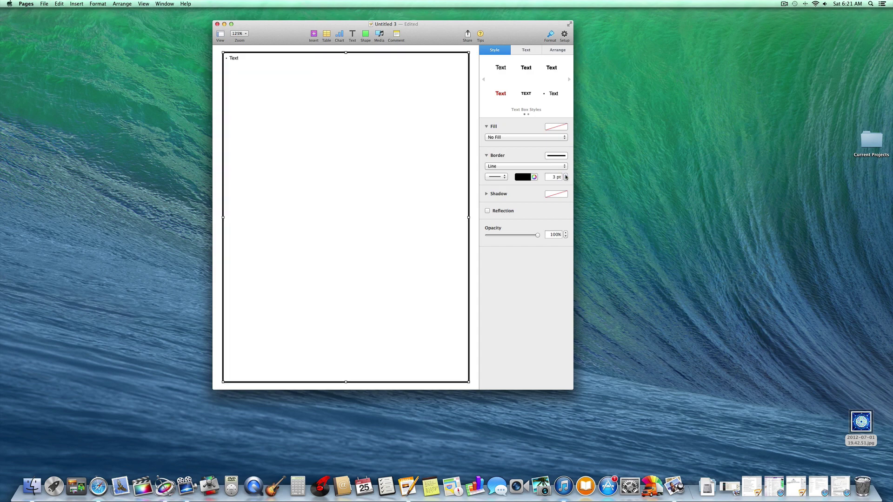
Colour the border purple and switch it to a brush-stroke line style.
click(534, 177)
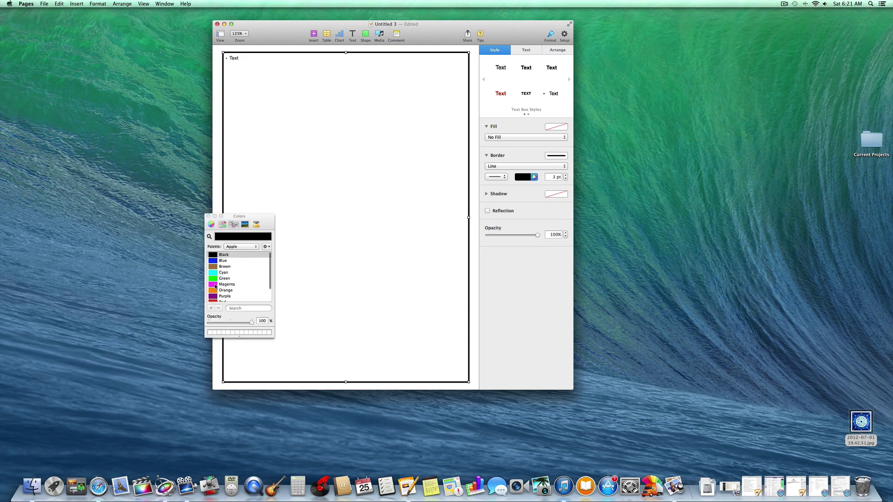
click(215, 297)
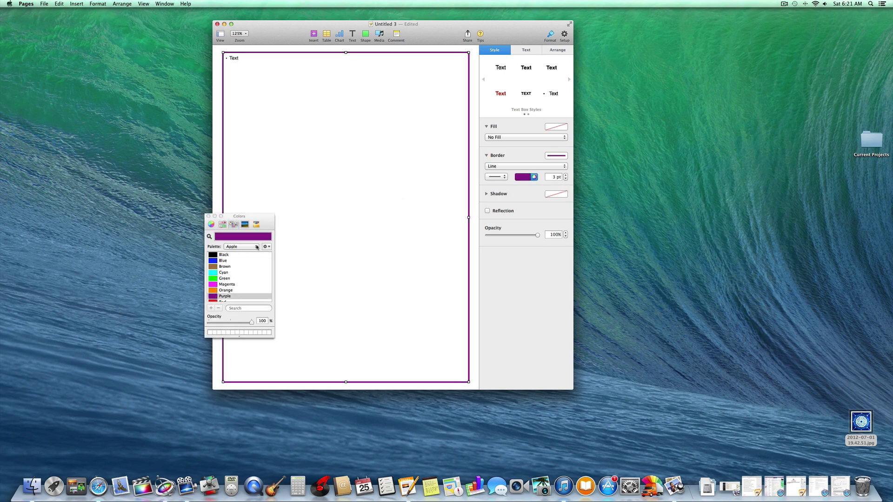
click(209, 217)
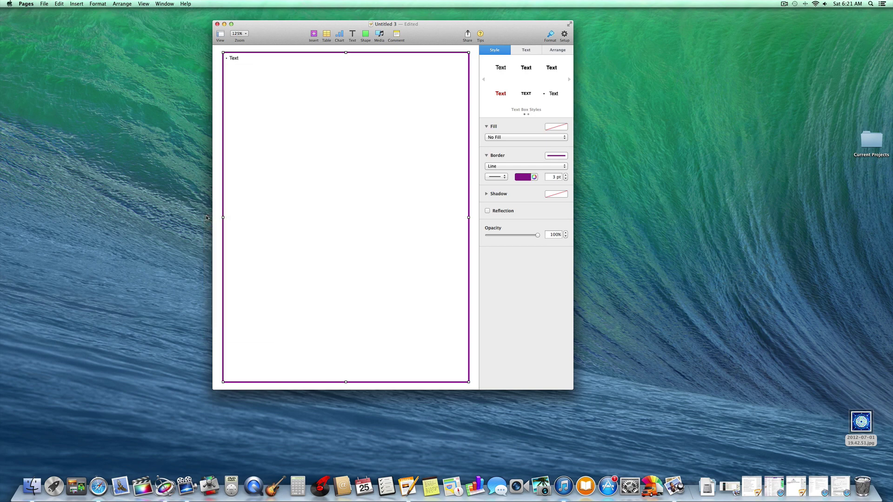
click(505, 178)
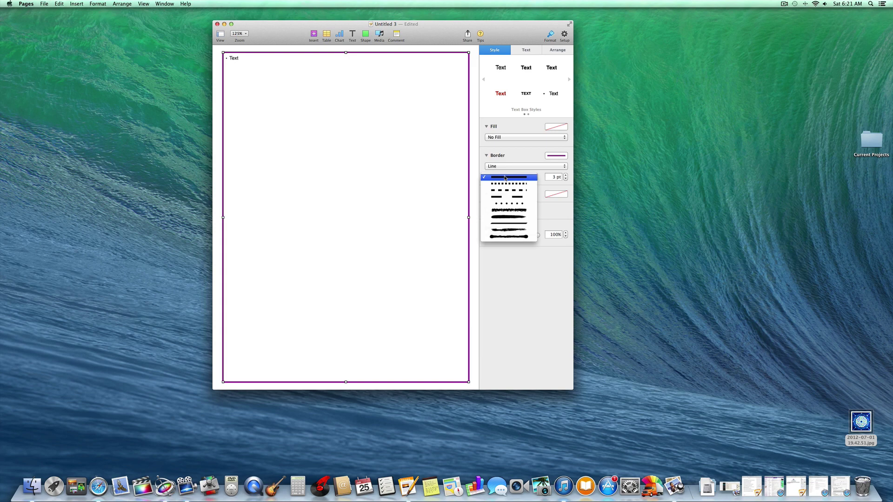
click(505, 212)
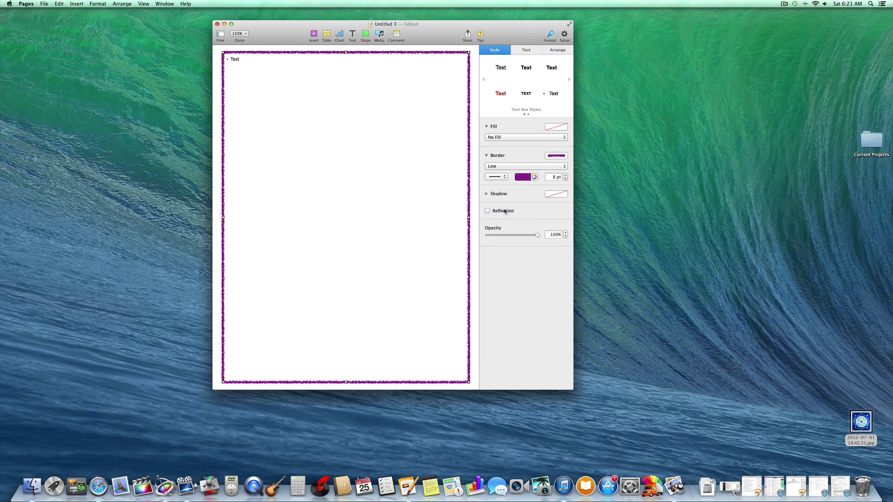
click(505, 177)
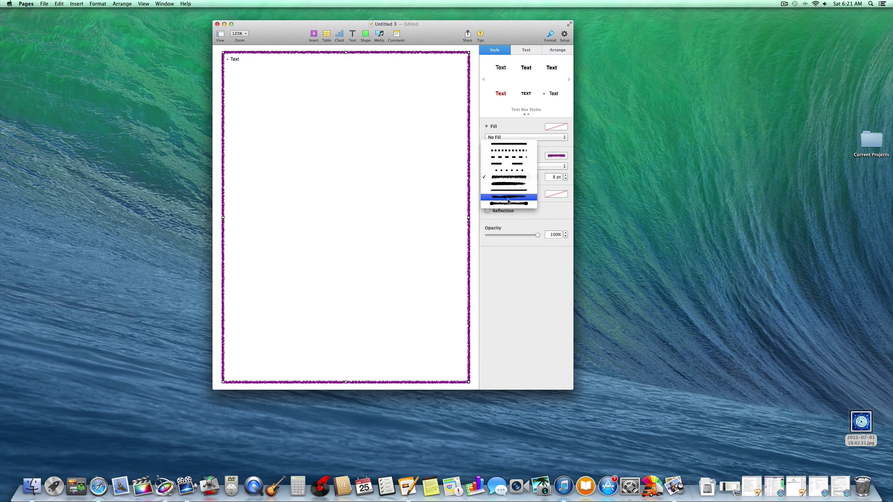
click(509, 198)
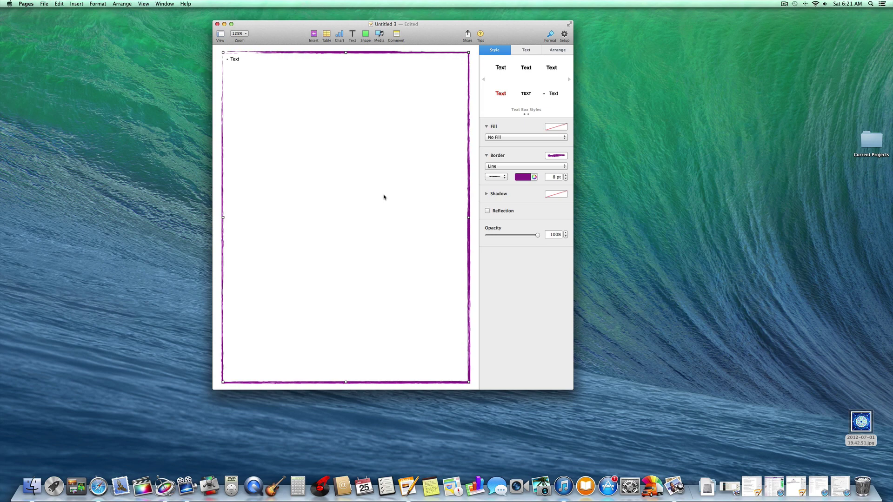
Edit the box's text, deleting the stray characters to leave an empty bullet line.
double_click(238, 60)
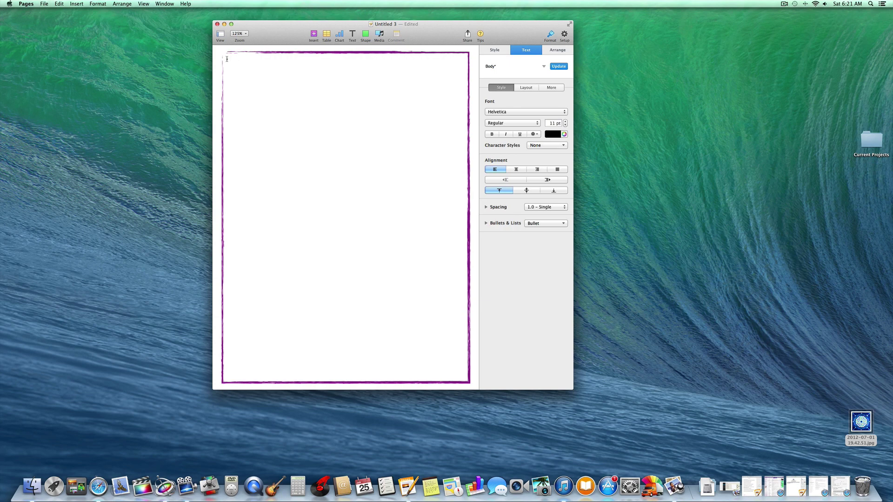
text(dkfjksdjfksdjafksdkfj)
key(BackSpace)
key(BackSpace)
key(BackSpace)
key(BackSpace)
key(BackSpace)
key(BackSpace)
key(BackSpace)
key(BackSpace)
key(BackSpace)
key(BackSpace)
key(BackSpace)
key(BackSpace)
key(BackSpace)
key(BackSpace)
key(BackSpace)
key(BackSpace)
Set the box's fill to Image Fill using 2012-07-01 19.42.51.jpg from the Desktop.
click(495, 52)
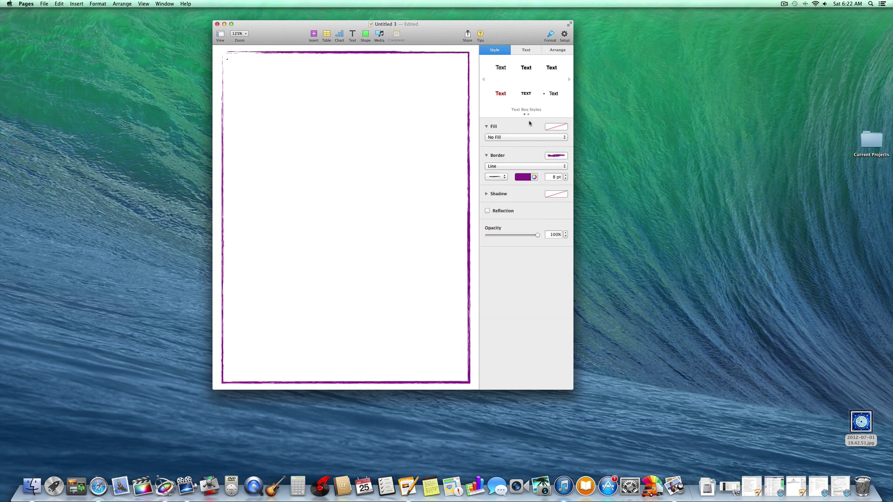
click(565, 139)
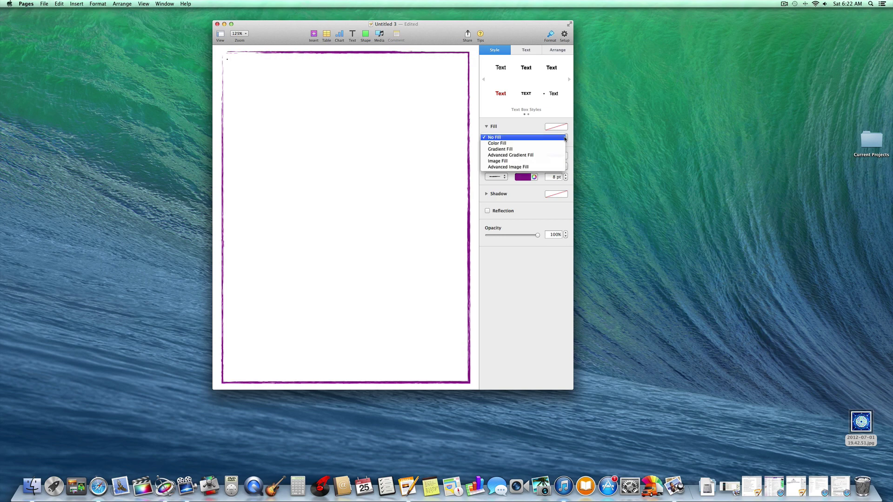
click(562, 160)
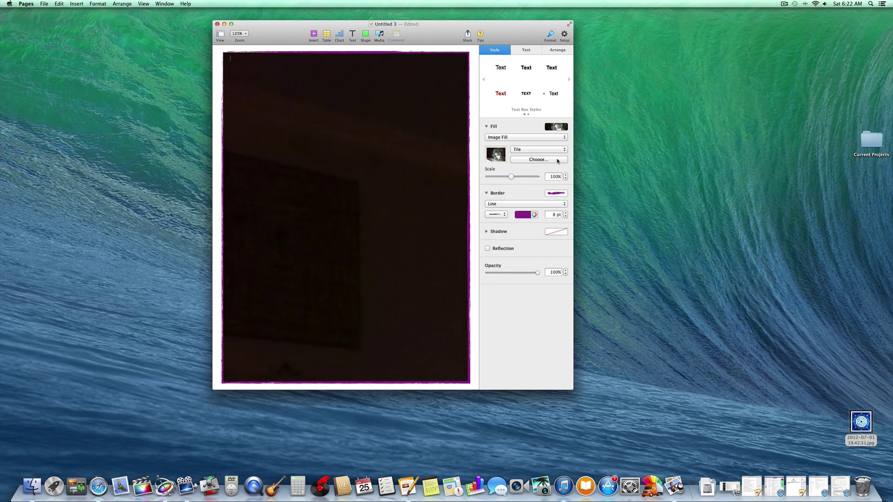
click(558, 160)
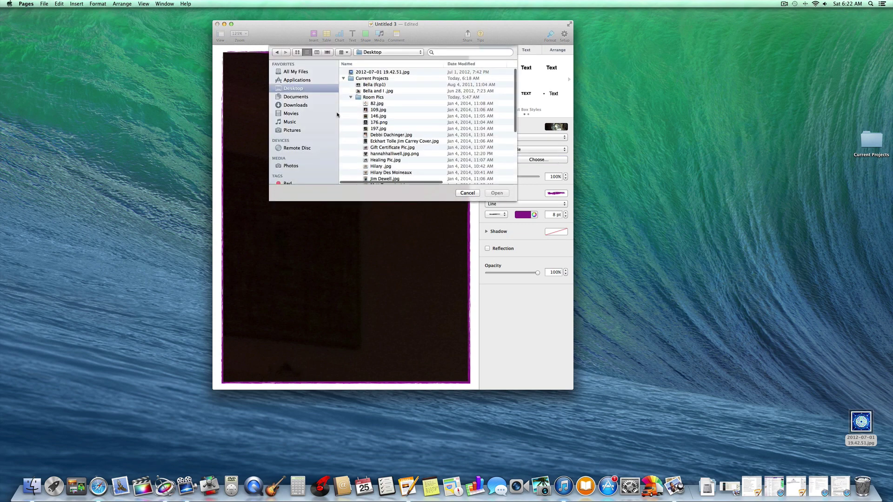
click(361, 73)
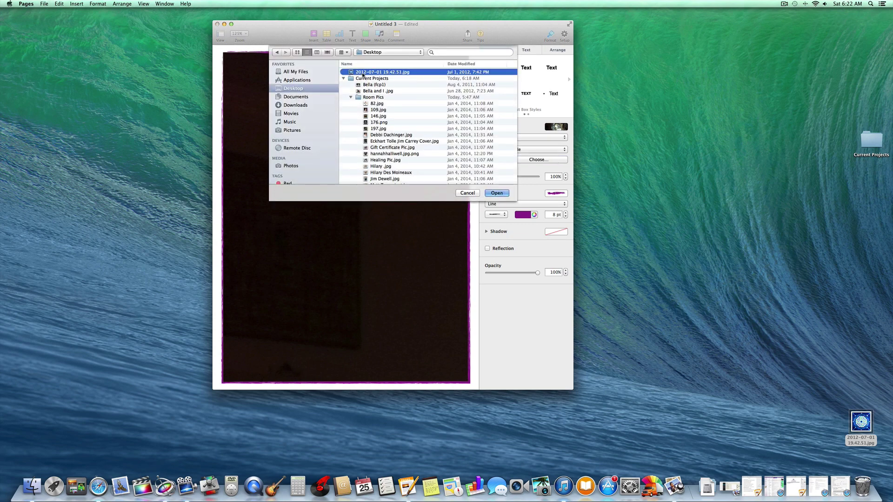
click(493, 193)
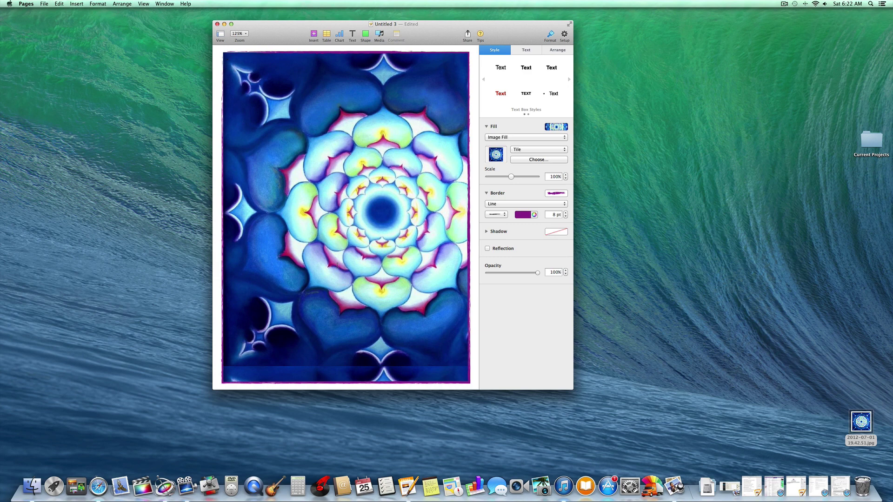
Switch the box's fill from the image to a solid purple Color Fill.
click(565, 138)
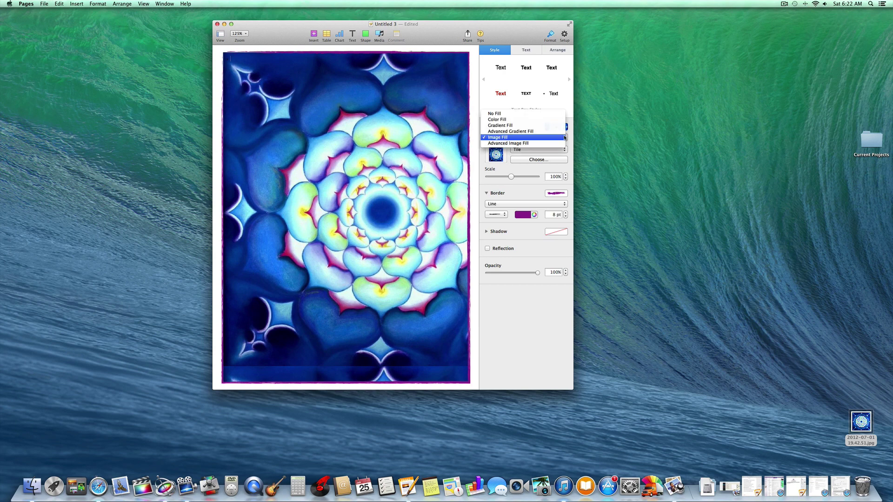
click(517, 120)
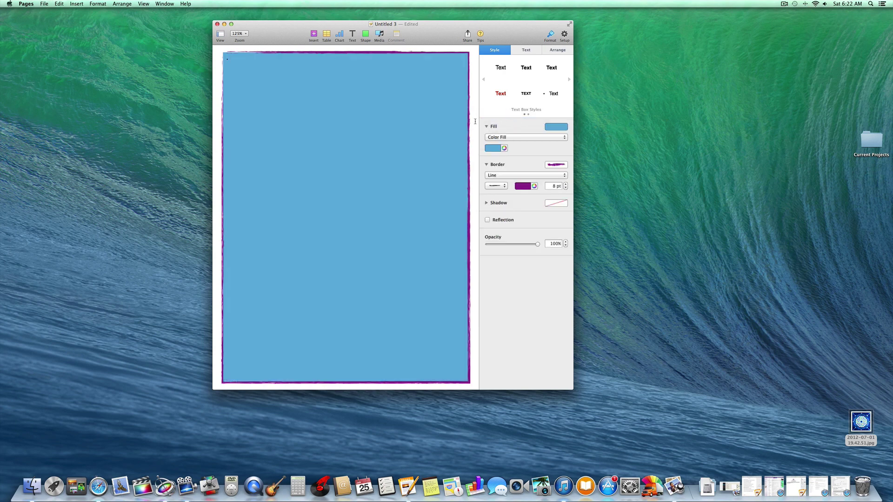
click(504, 148)
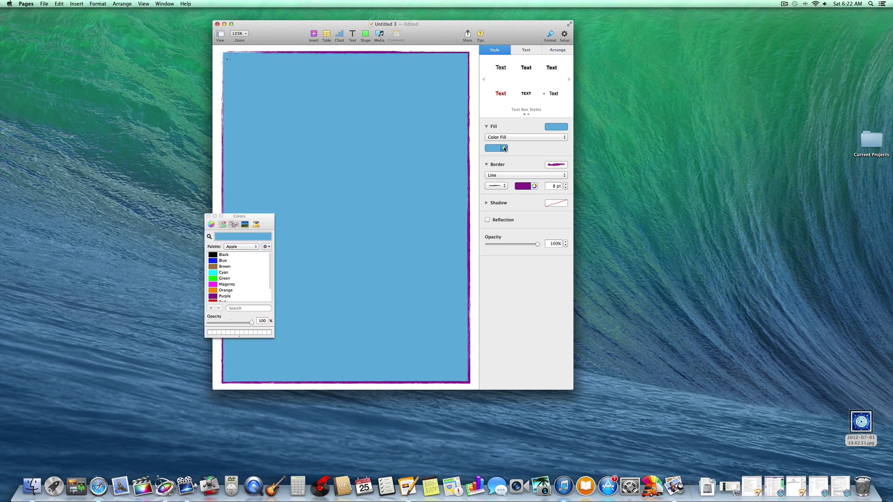
click(223, 297)
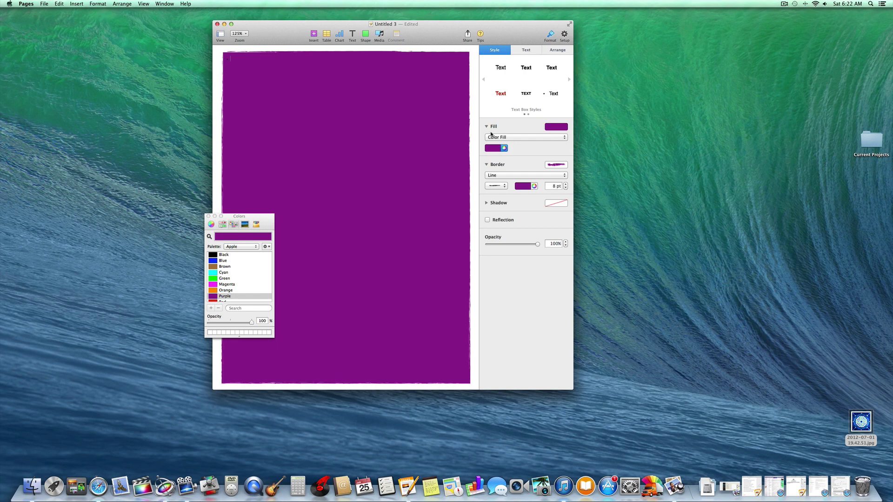
click(208, 216)
click(353, 36)
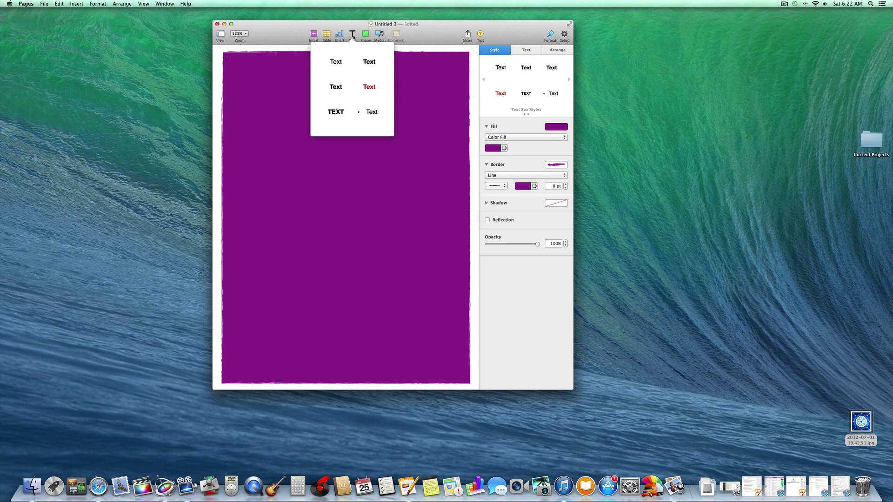
Insert a second text box and stretch it to about 7.37 by 10.02 in.
click(373, 113)
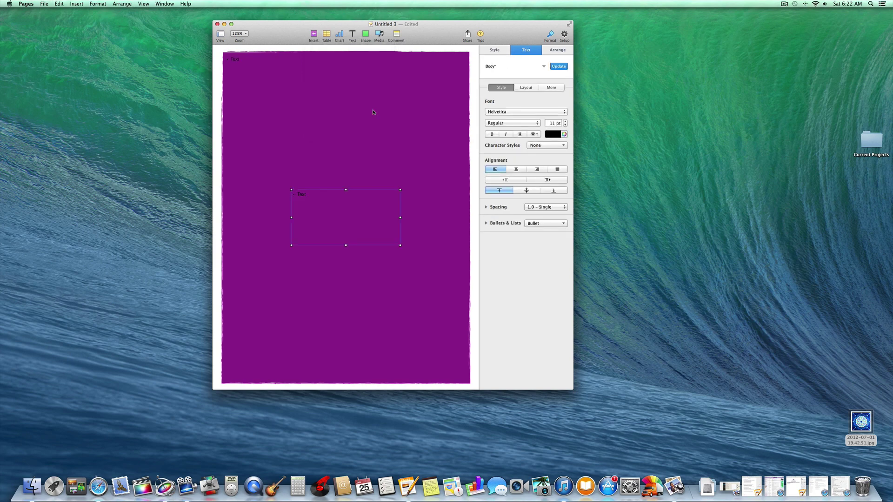
drag(346, 188, 330, 58)
drag(291, 151, 230, 149)
drag(400, 151, 461, 149)
drag(345, 244, 345, 373)
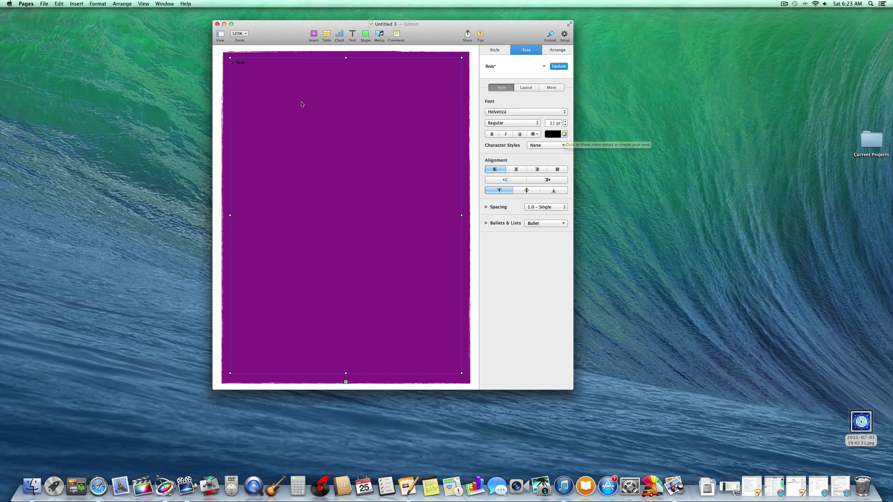
Type text on the bullet line and set the text colour to white.
text(dsjfkdsjfkjdaskfjkdsjfk)
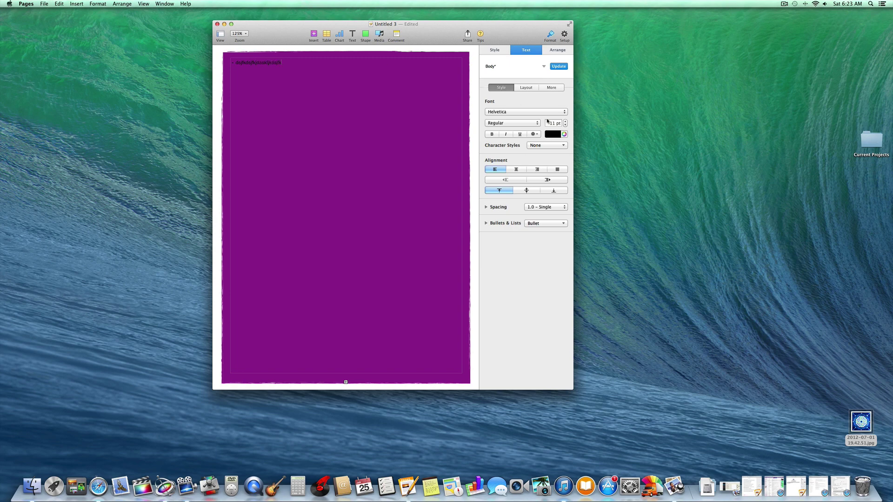
click(564, 134)
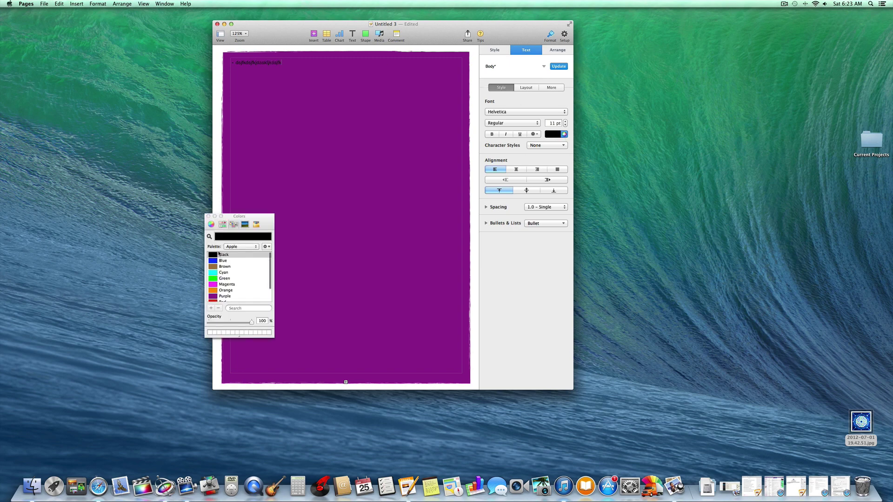
scroll(233, 278, down, 3)
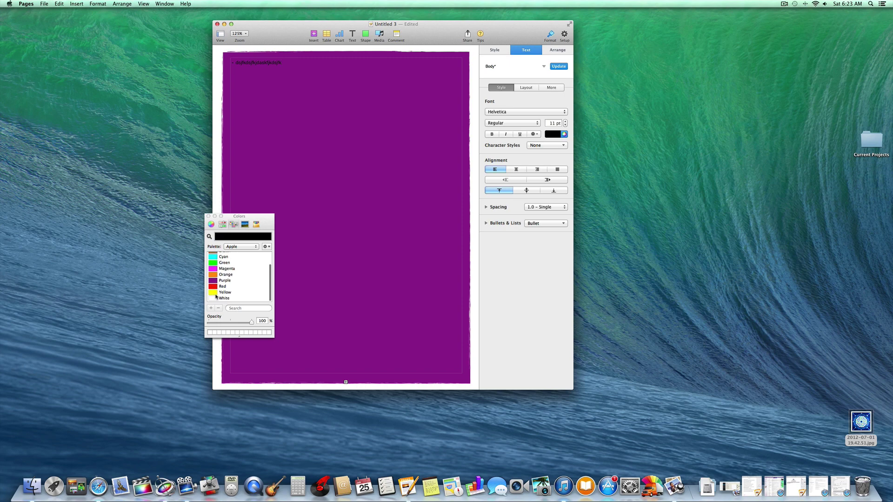
key(super+Tab)
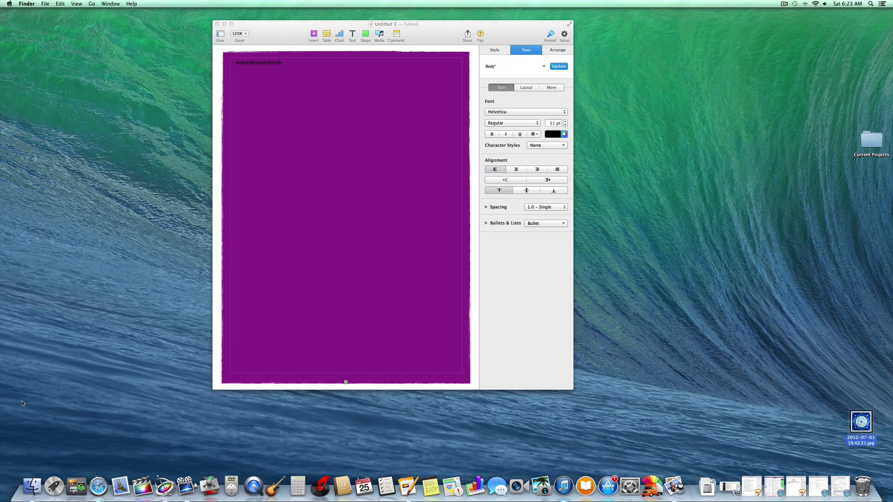
click(564, 134)
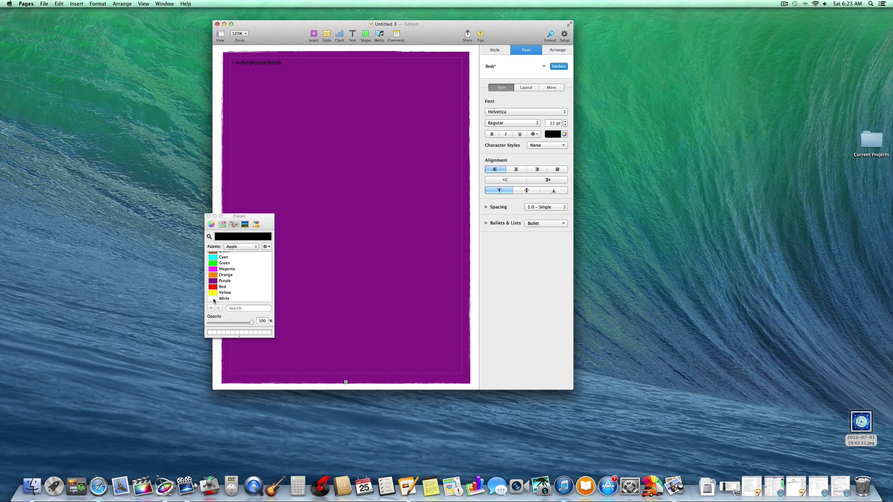
click(214, 299)
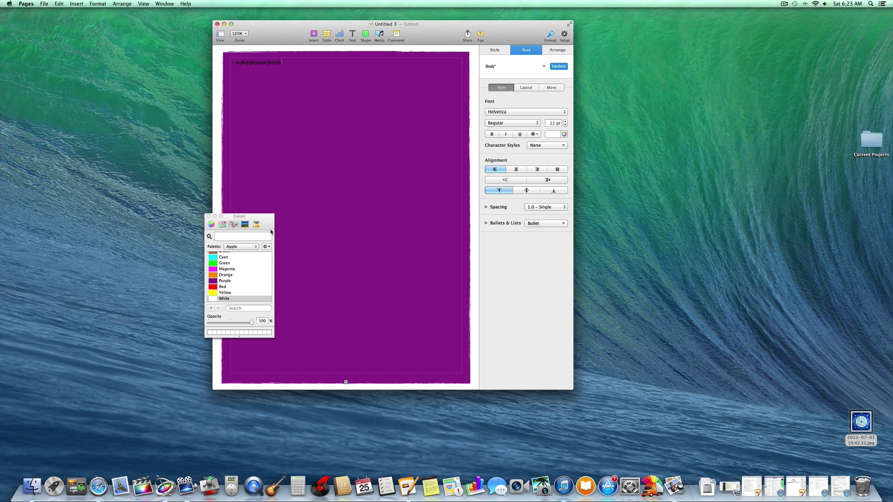
Add a new line of 17 pt text 'kdsjfkdjsfkjdfkjdkfj' below it.
key(Return)
click(566, 121)
click(566, 122)
click(566, 121)
click(566, 121)
click(566, 121)
click(566, 121)
text(kdsjfkdjsfkjdfkjdkfj)
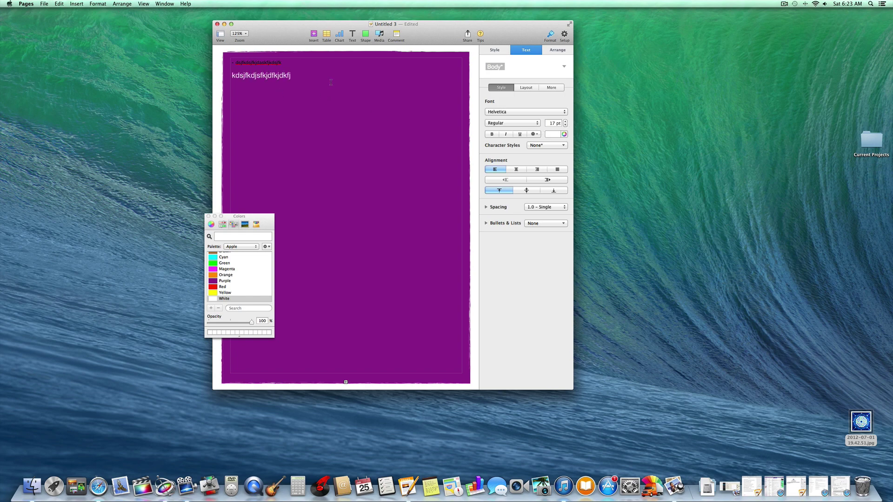
Center the white line and set the box's vertical text alignment to bottom.
drag(292, 76, 229, 75)
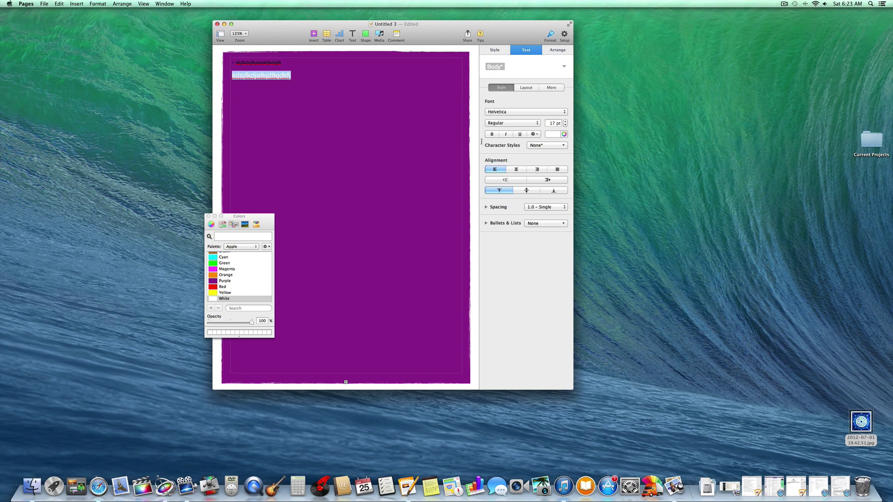
click(517, 170)
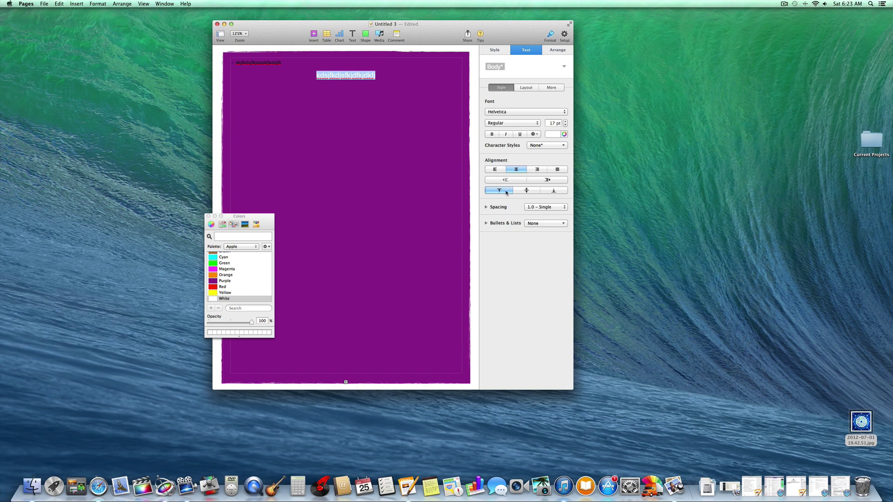
click(527, 191)
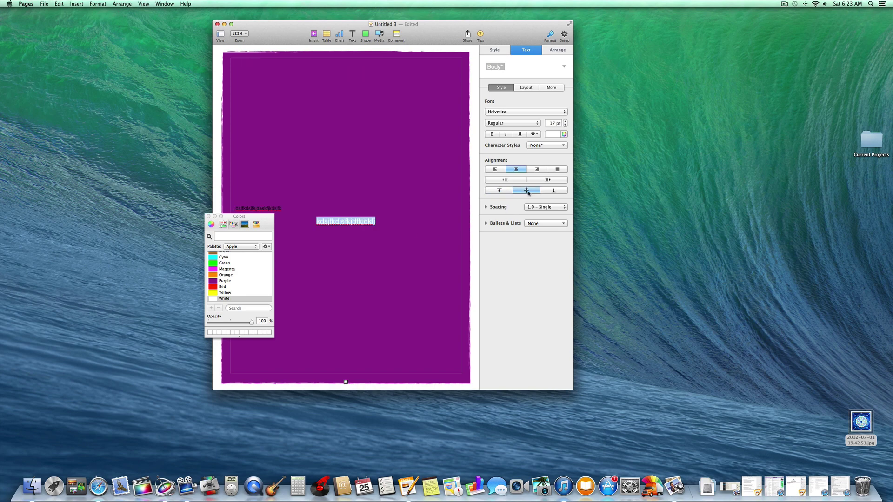
click(498, 191)
click(554, 191)
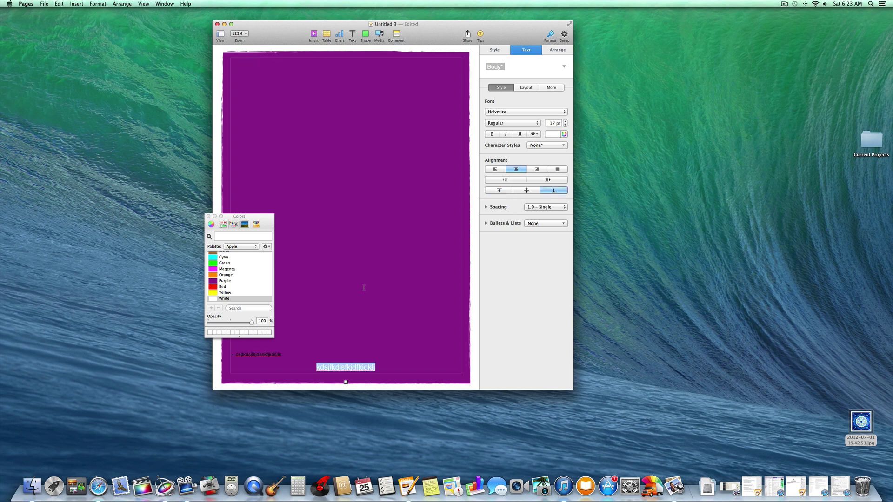
click(208, 217)
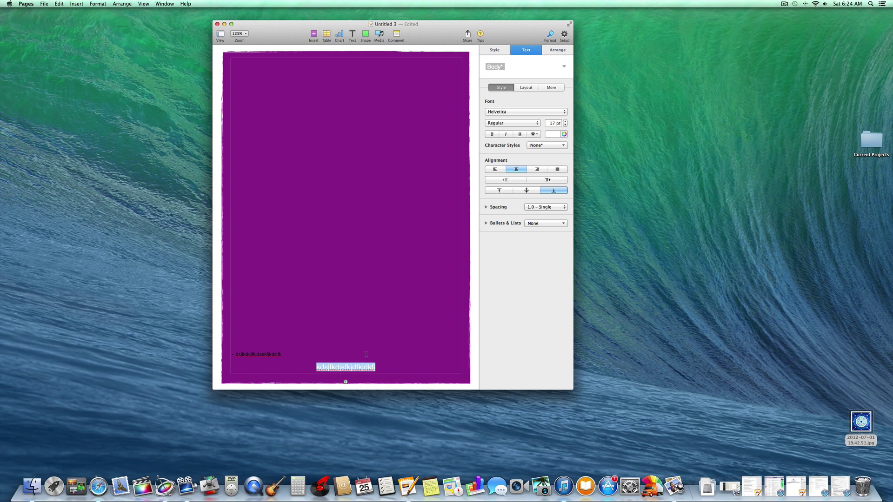
Delete both lines of text from the text box.
key(BackSpace)
drag(286, 354, 235, 355)
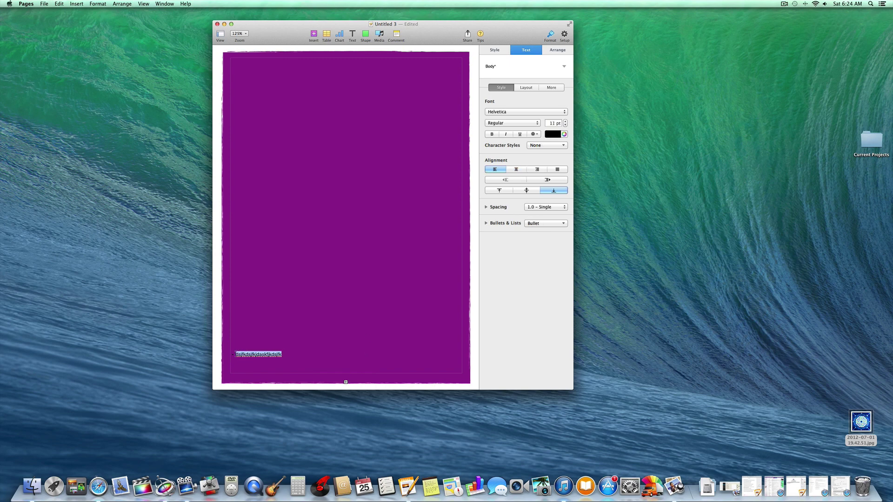
key(BackSpace)
Give the box an image fill and shrink it so purple shows around it.
click(495, 51)
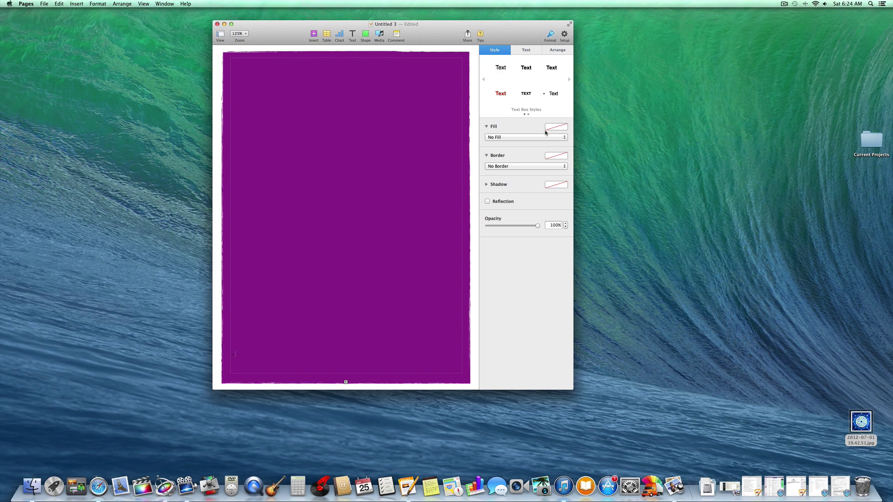
click(564, 138)
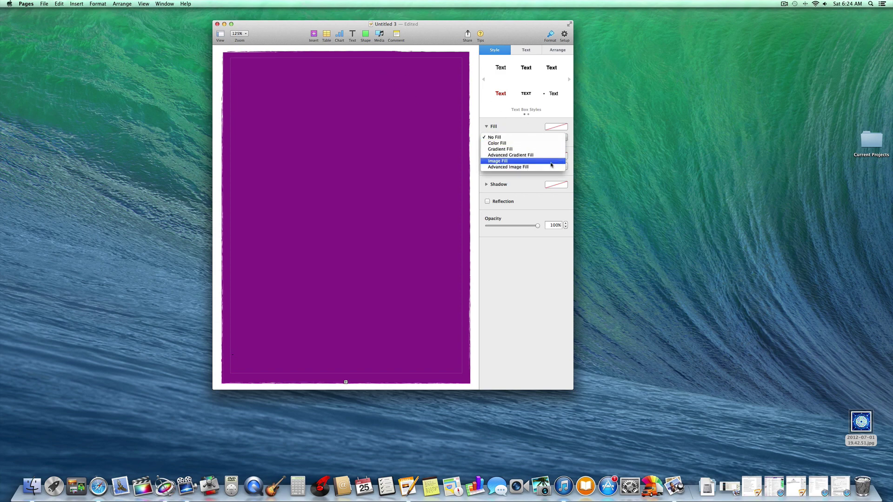
click(551, 163)
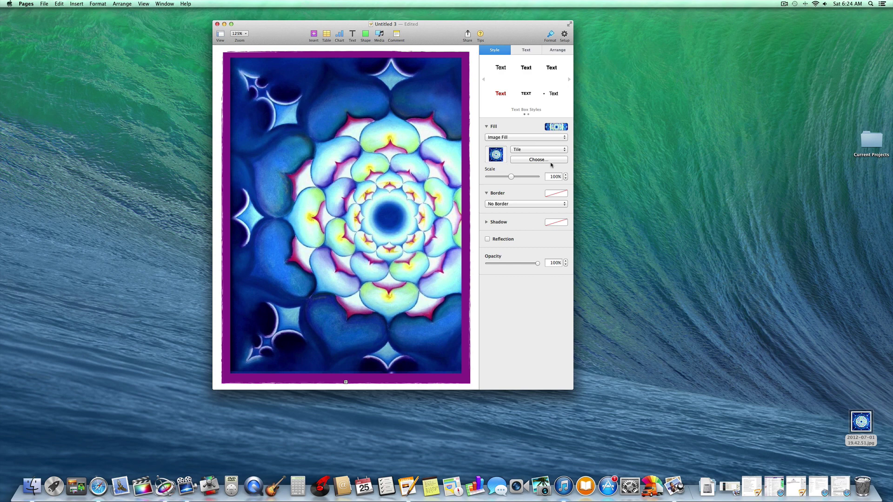
click(338, 57)
click(341, 65)
drag(346, 58, 345, 87)
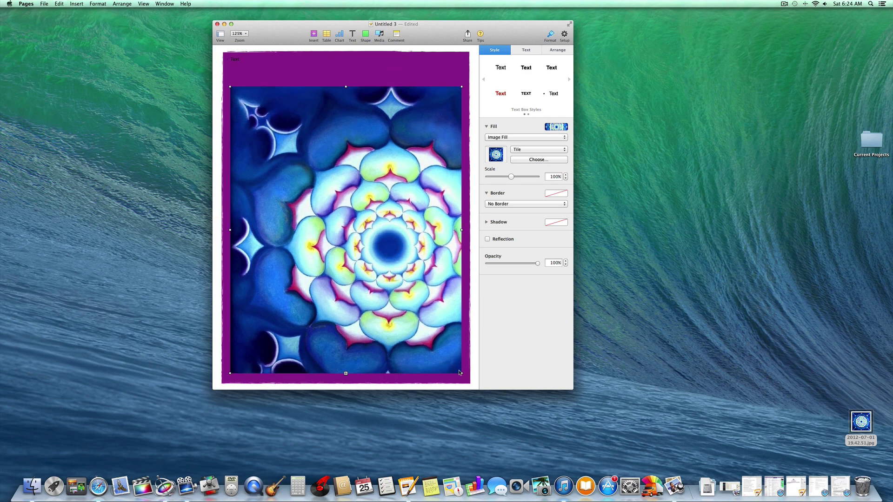
drag(460, 372, 462, 316)
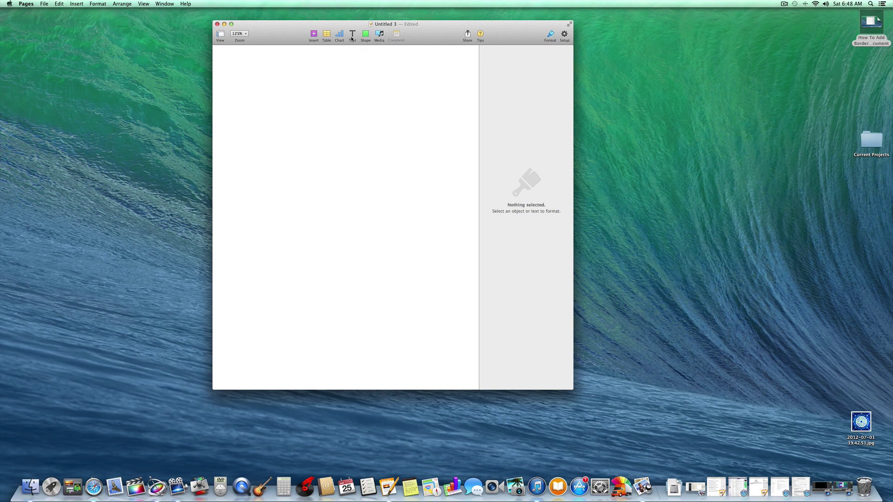
Insert a new text box, move it slightly higher and make it taller.
click(352, 37)
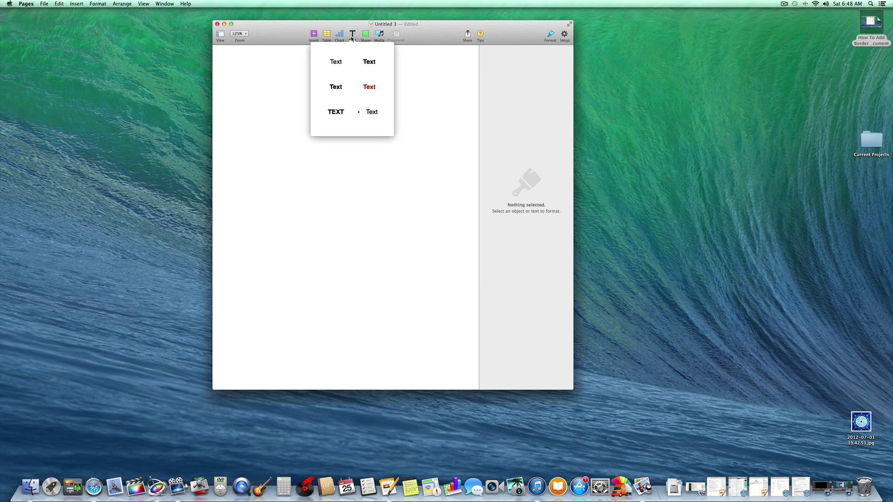
click(370, 111)
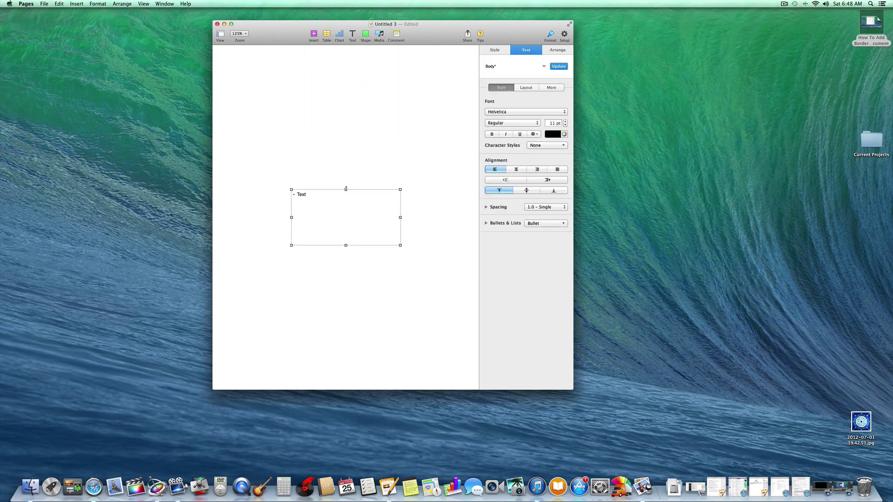
drag(346, 190, 345, 171)
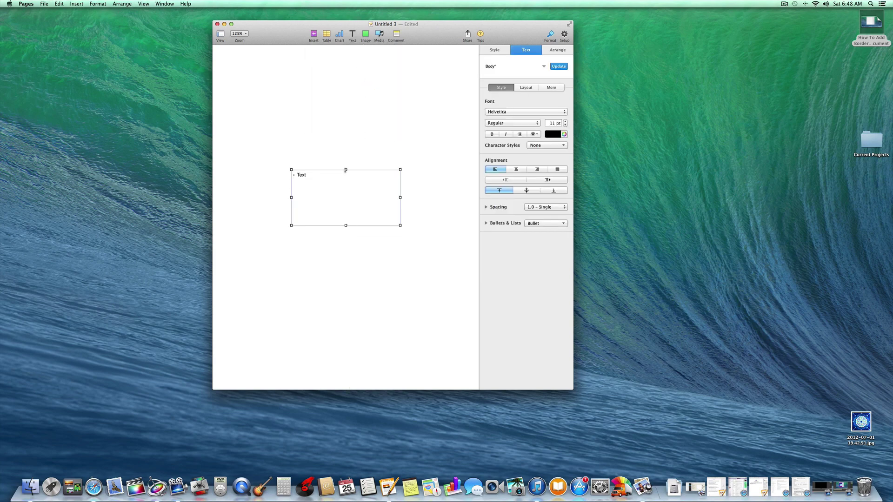
click(343, 228)
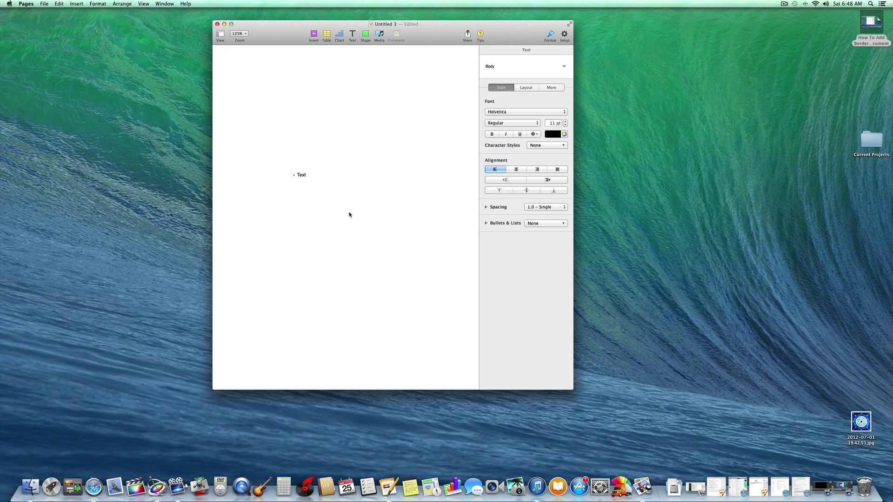
click(351, 208)
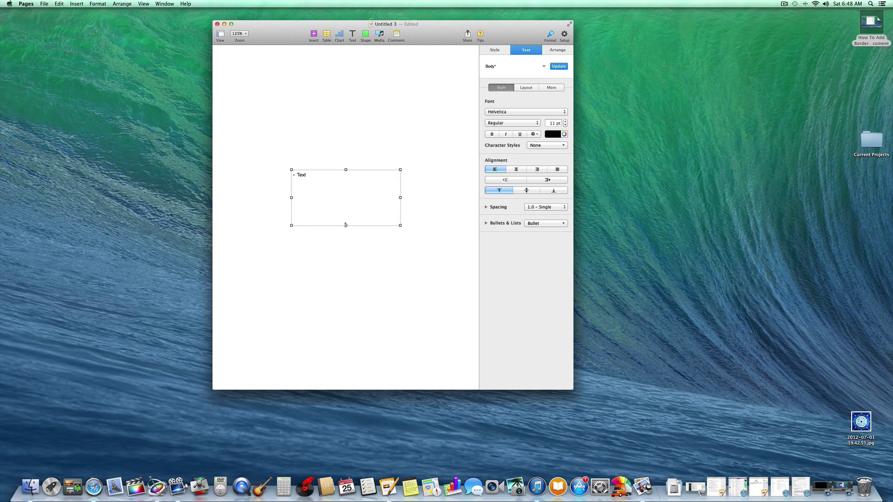
drag(345, 225, 346, 252)
Set the box's fill to Image Fill with the blue mandala picture.
click(493, 51)
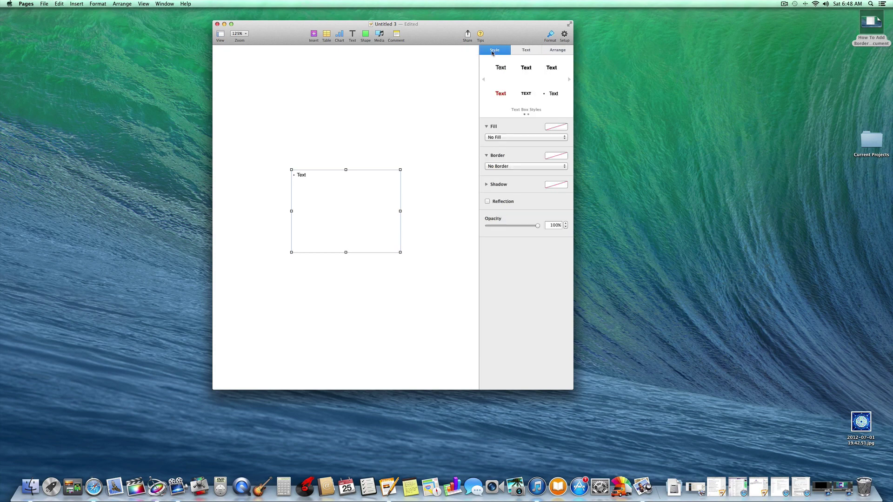
click(564, 138)
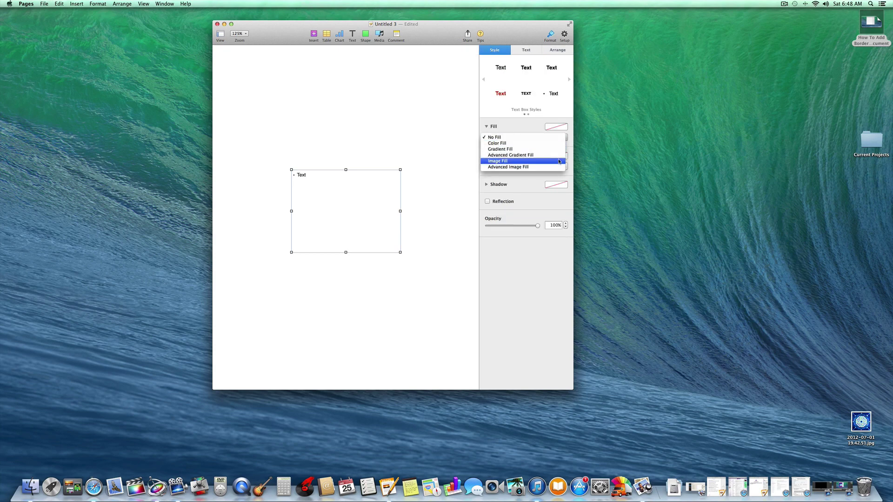
click(559, 162)
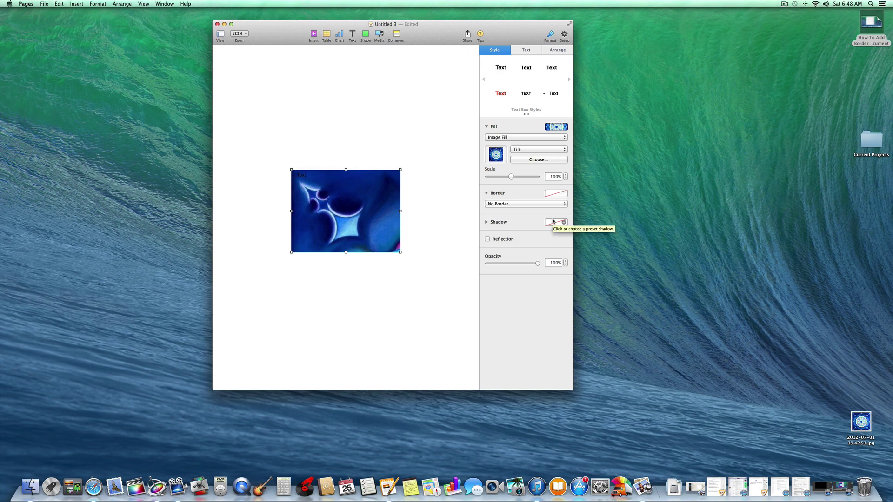
Apply the Picture Frame border style to the image-filled text box for a white photo frame.
click(564, 204)
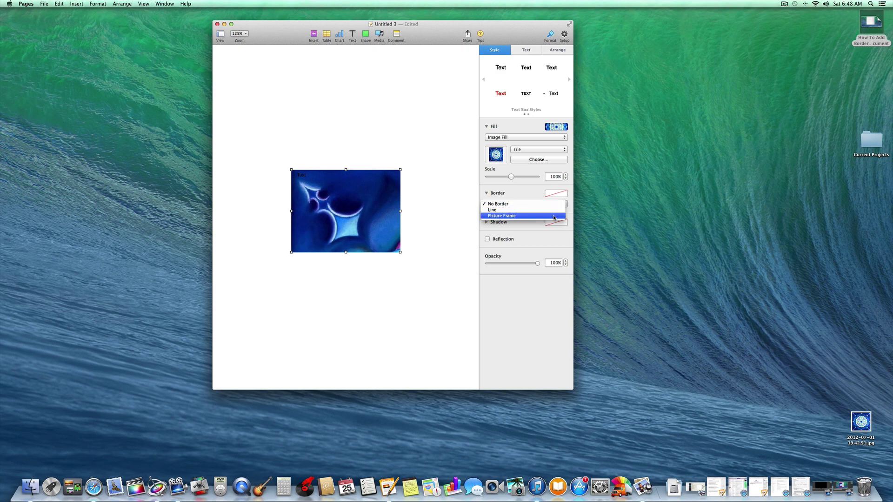
click(554, 217)
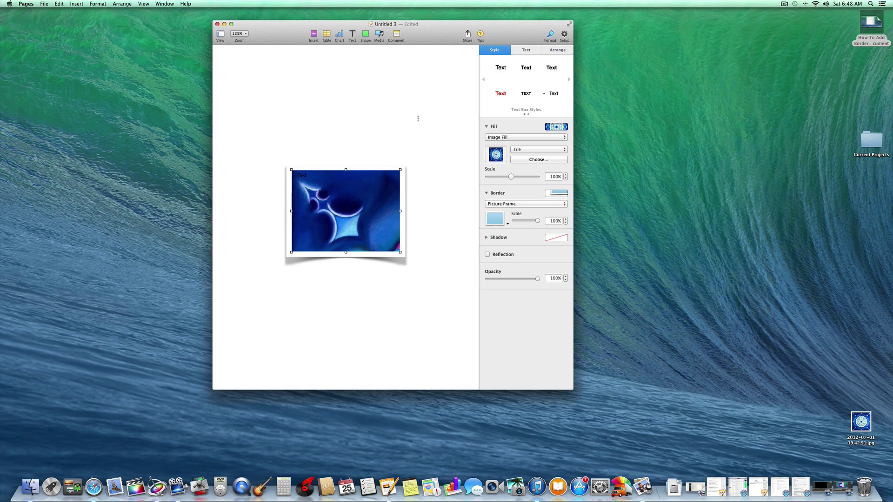
click(784, 4)
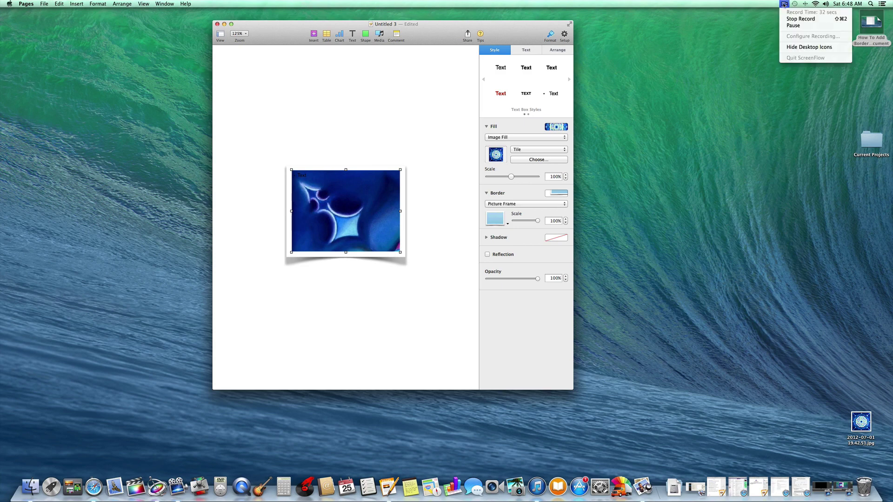